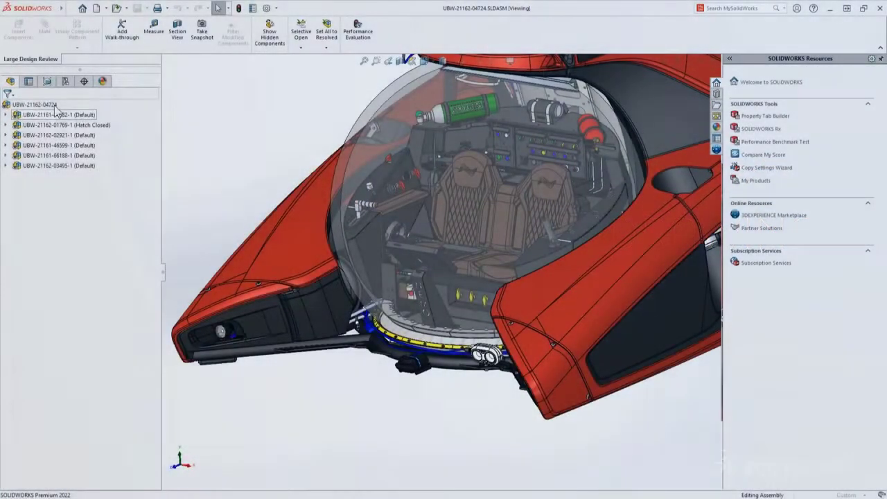
Open the assembly drawing in Detailing mode and step through sheets -66188, -01769, -46599 to -44582.
right_click(55, 106)
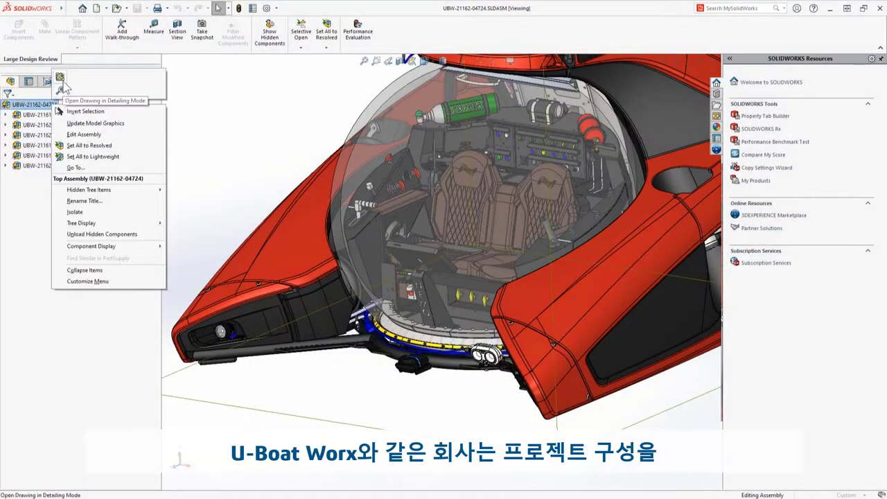
left_click(63, 79)
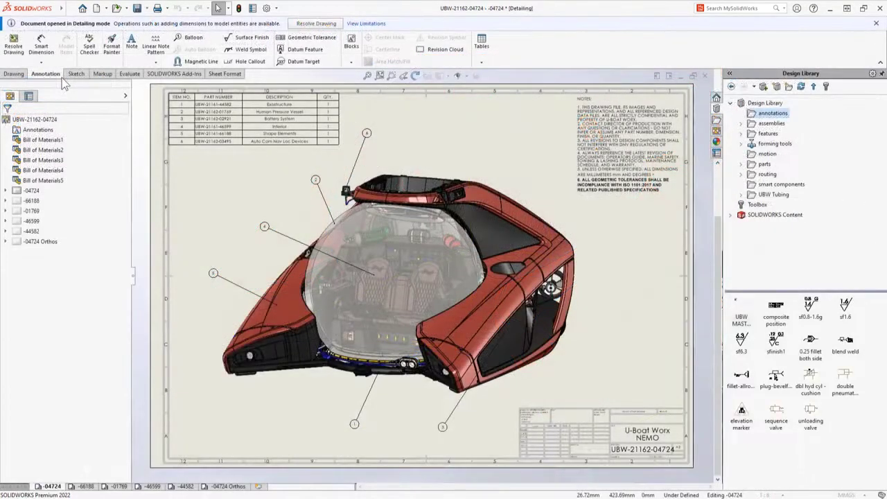
left_click(94, 485)
left_click(111, 488)
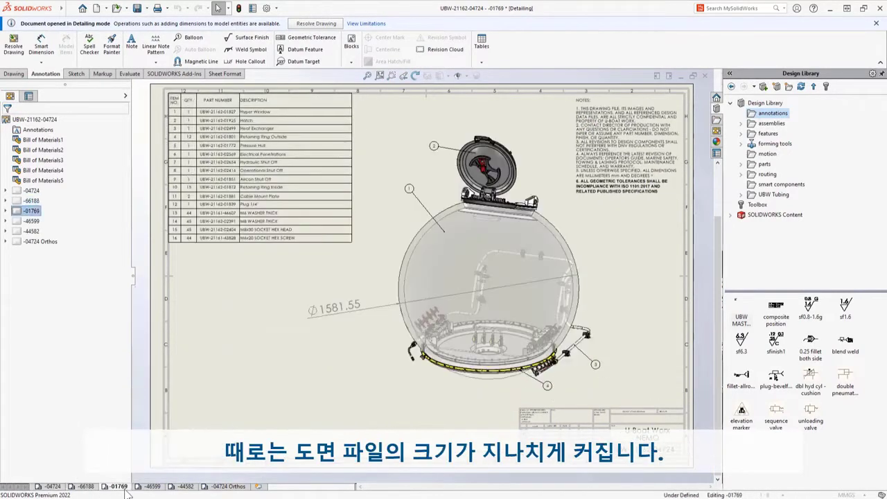
left_click(155, 490)
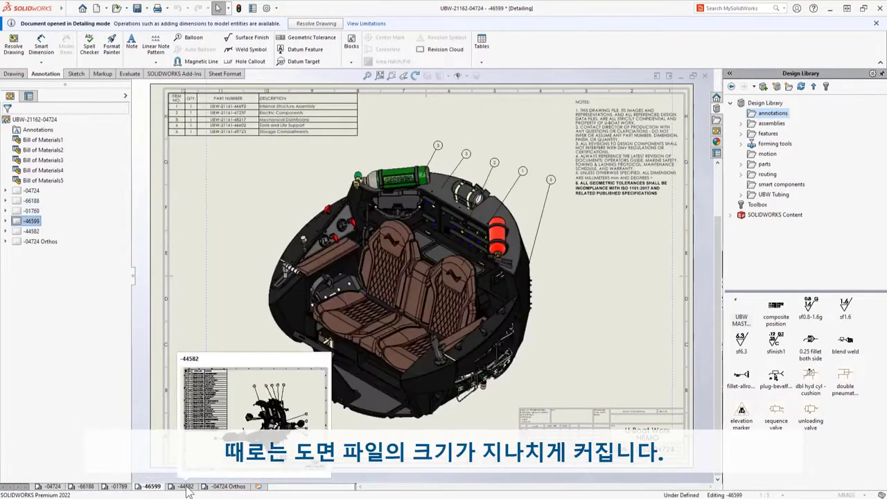
left_click(185, 487)
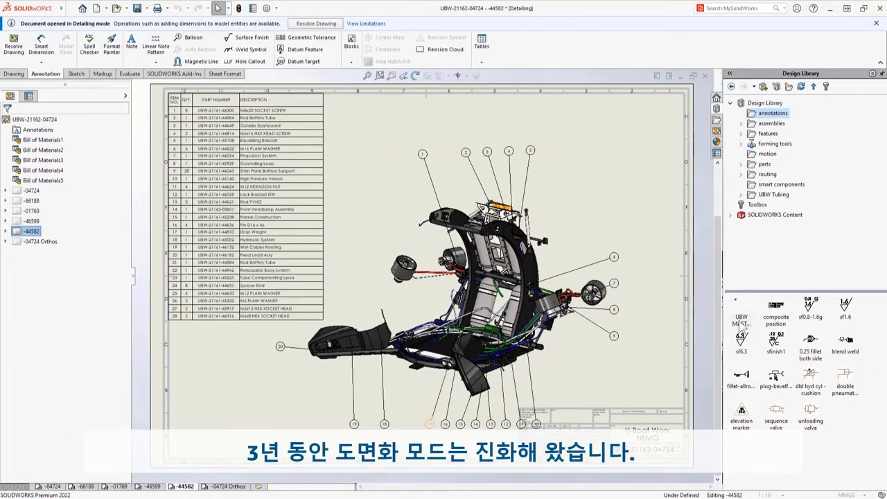
Place the UBW MASTER NOTE block at the sheet's top right, edit its text, and raise the bottom balloon row.
left_click_drag(742, 323, 573, 104)
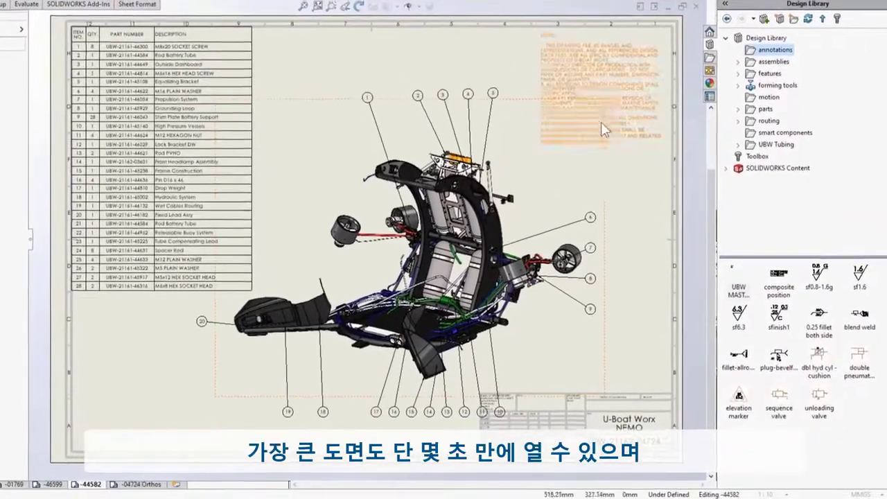
double_click(617, 140)
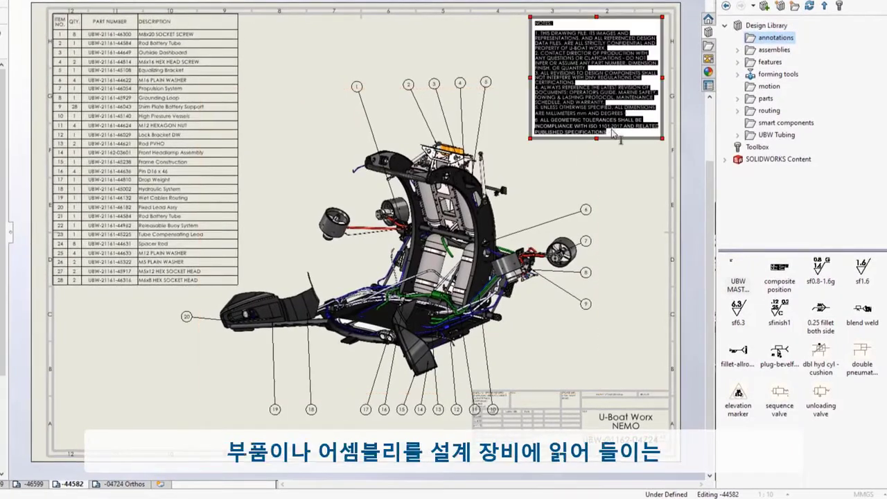
left_click(606, 134)
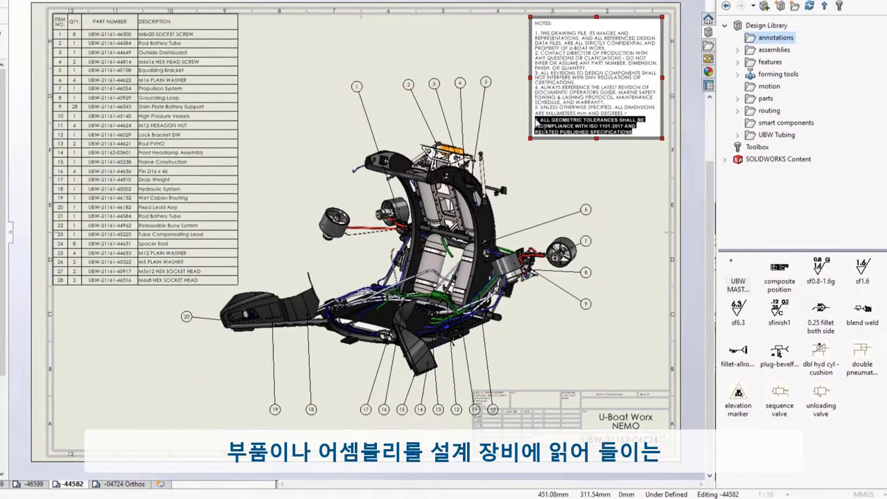
left_click(522, 145)
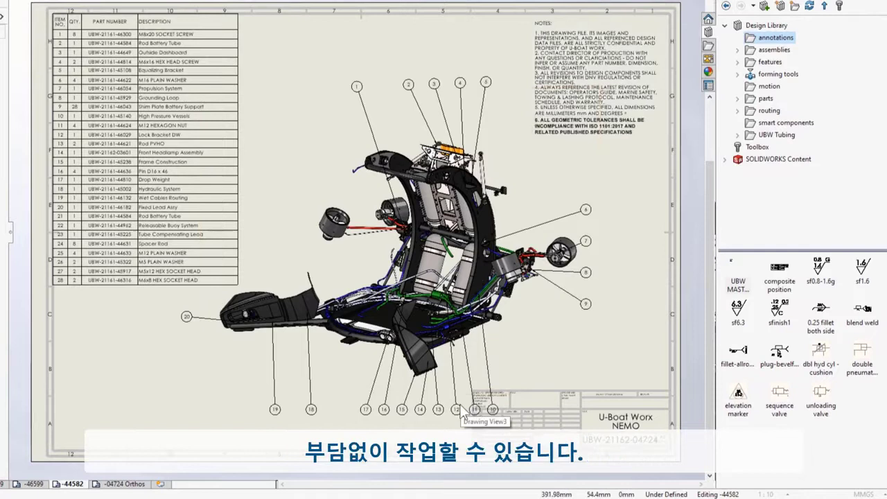
left_click_drag(513, 409, 544, 386)
left_click(310, 239)
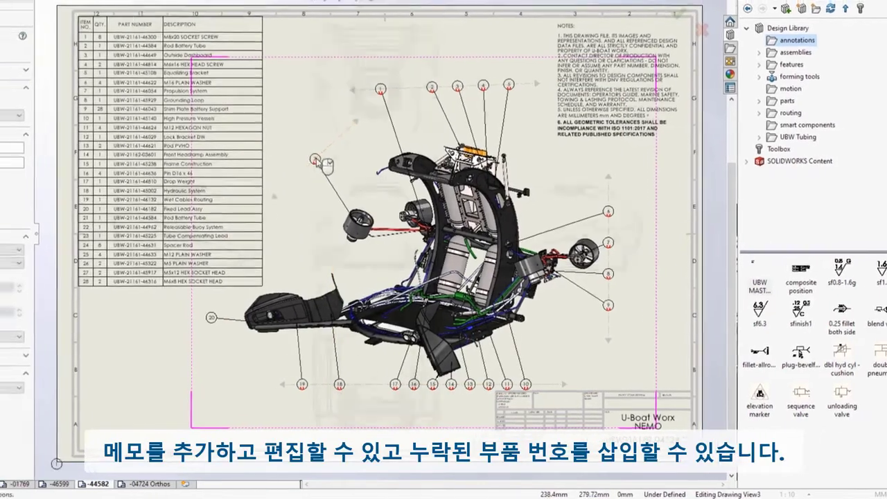
On the -04724 Orthos sheet, give the side-view dimension a Limit tolerance.
left_click(114, 483)
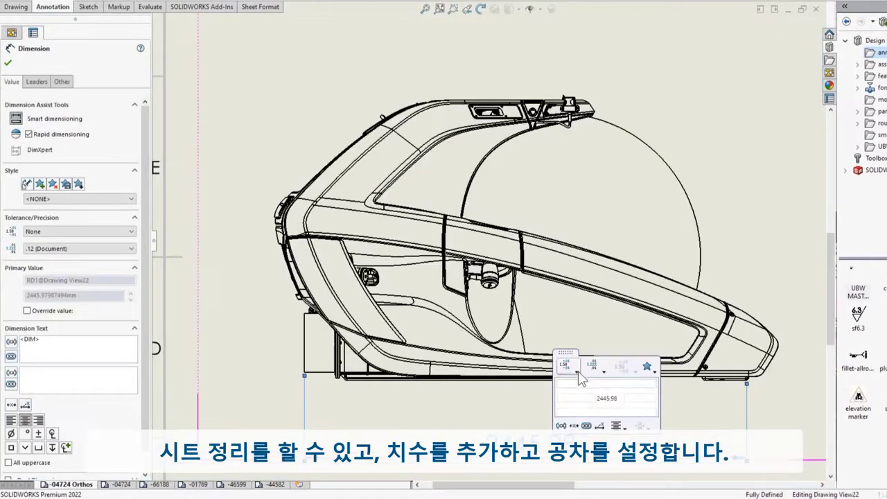
left_click(568, 367)
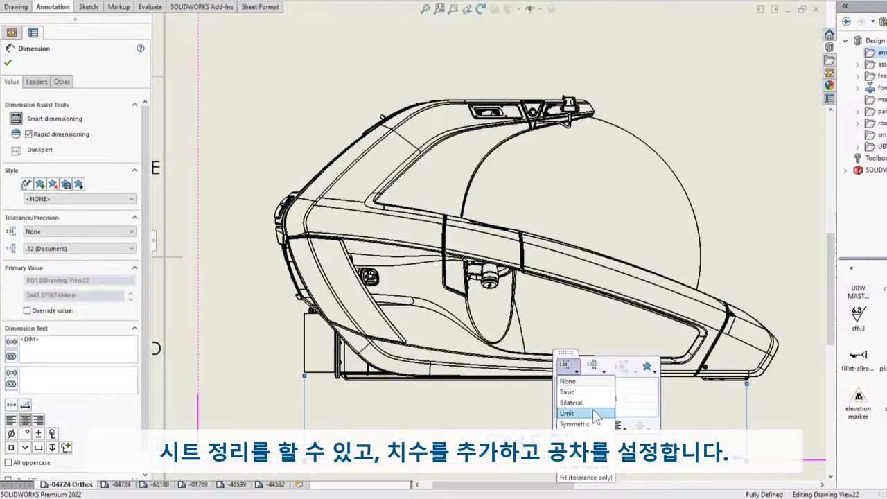
left_click(593, 412)
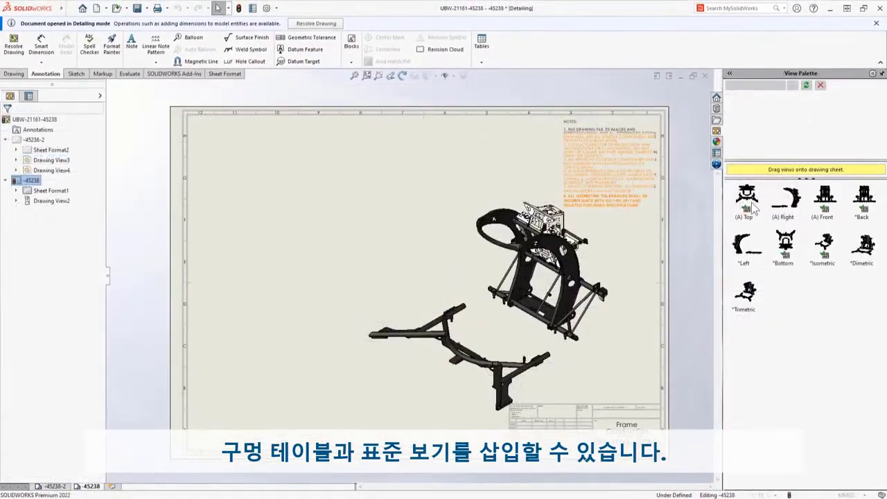
Place the (A) Top view from the View Palette on the left side of the -45238 sheet.
left_click_drag(747, 197, 260, 208)
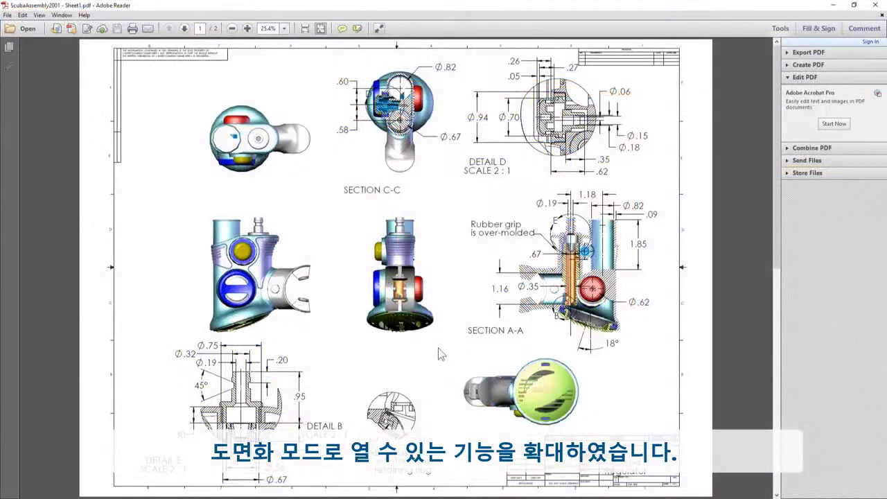
scroll(438, 348, "down", 1)
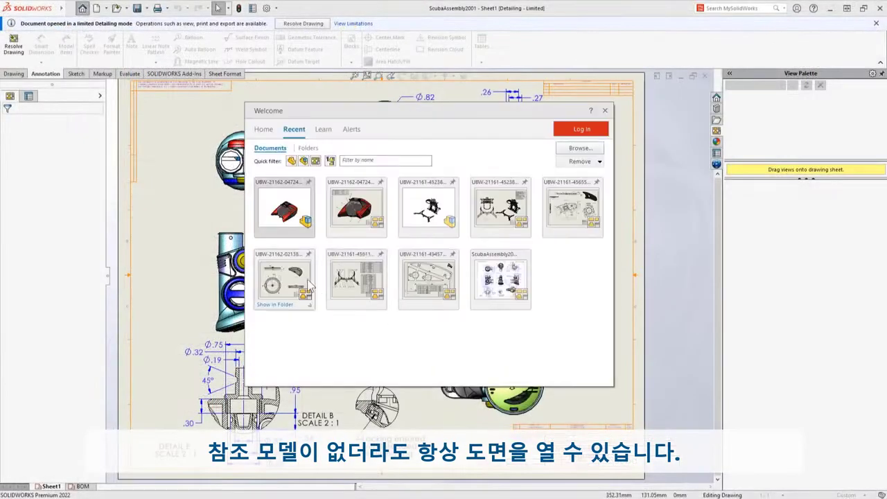
left_click(310, 287)
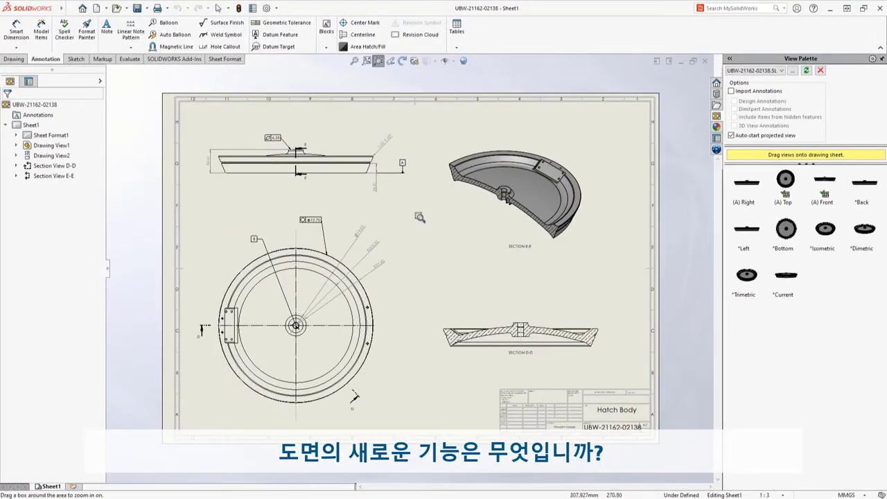
left_click_drag(428, 208, 315, 302)
Display R205.02 and R37.42 as diameters Ø410.05 and Ø74.85, then zoom to fit the sheet.
left_click(427, 129)
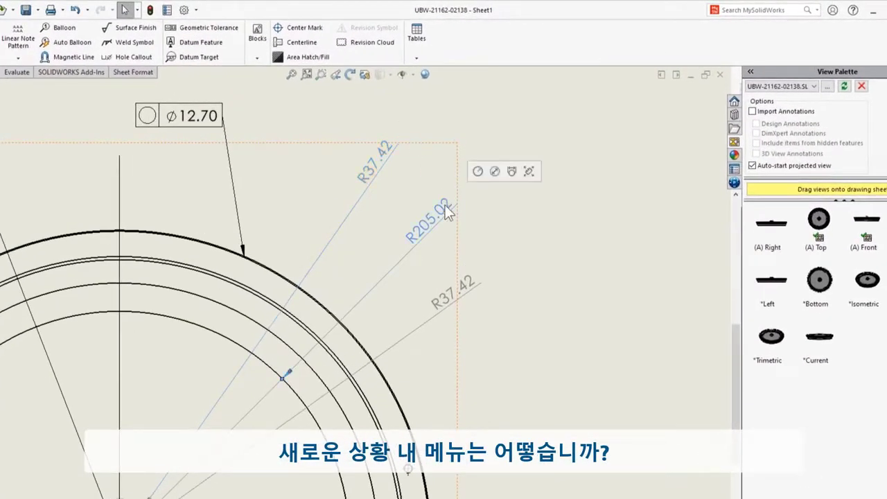
left_click(496, 172)
left_click(463, 292)
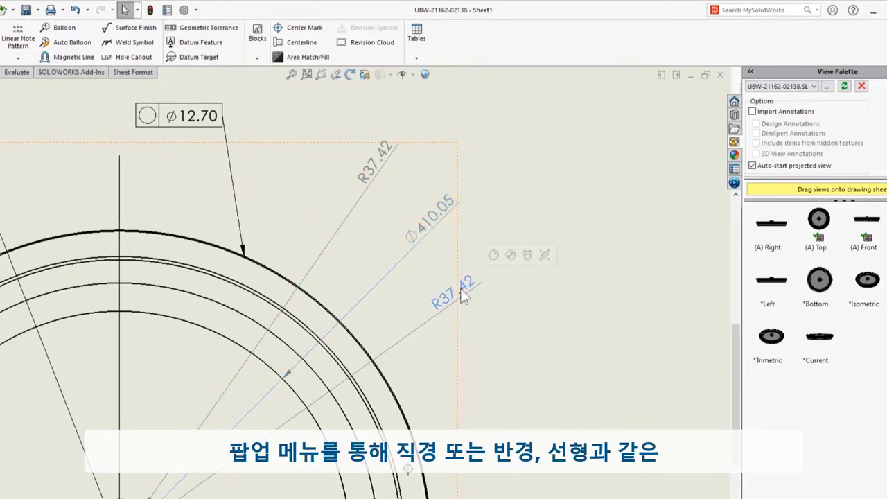
left_click(529, 256)
key("f")
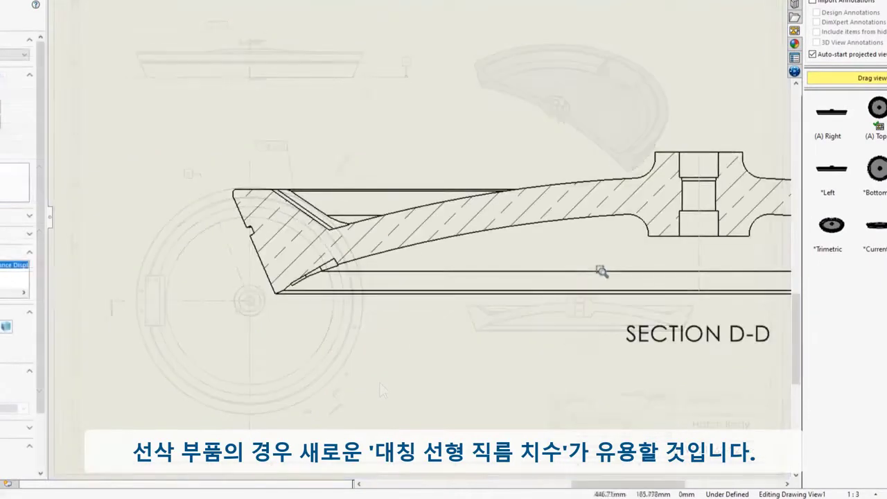
Add Symmetric Linear Diameter dimensions ⌀23.00, ⌀52.00, ⌀554.37 and ⌀460.25 to Section D-D.
key("s")
left_click(410, 92)
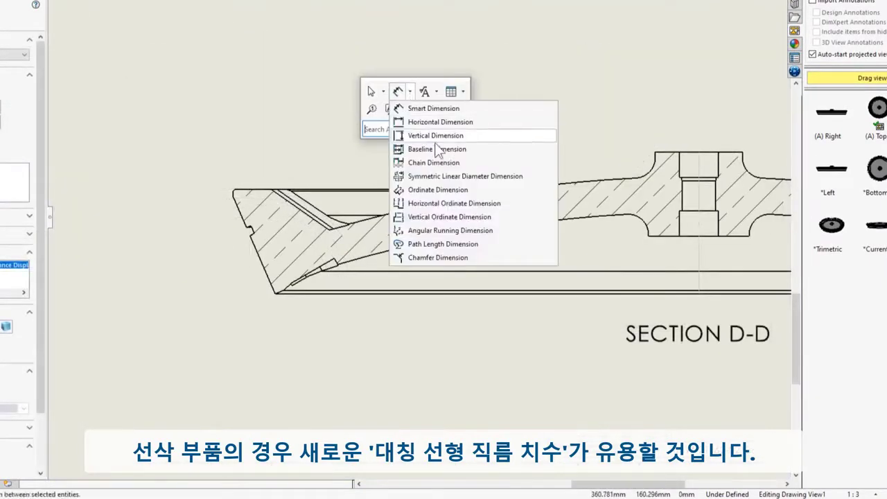
left_click(525, 176)
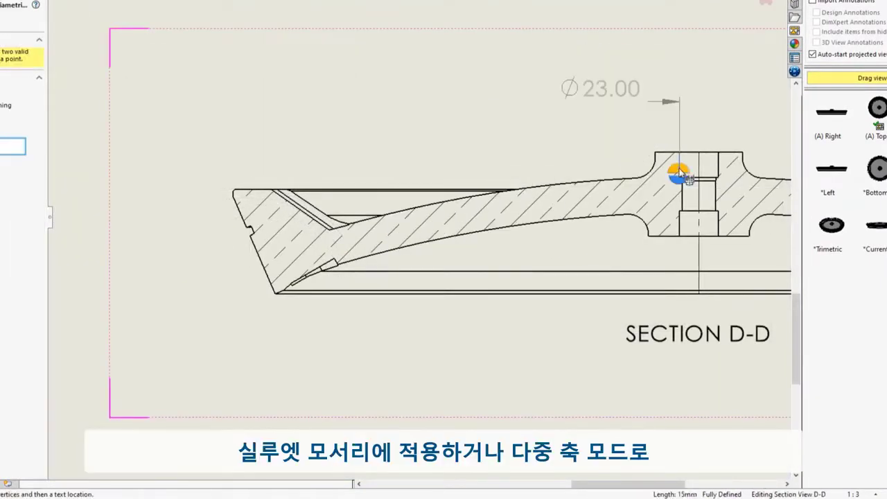
left_click(672, 118)
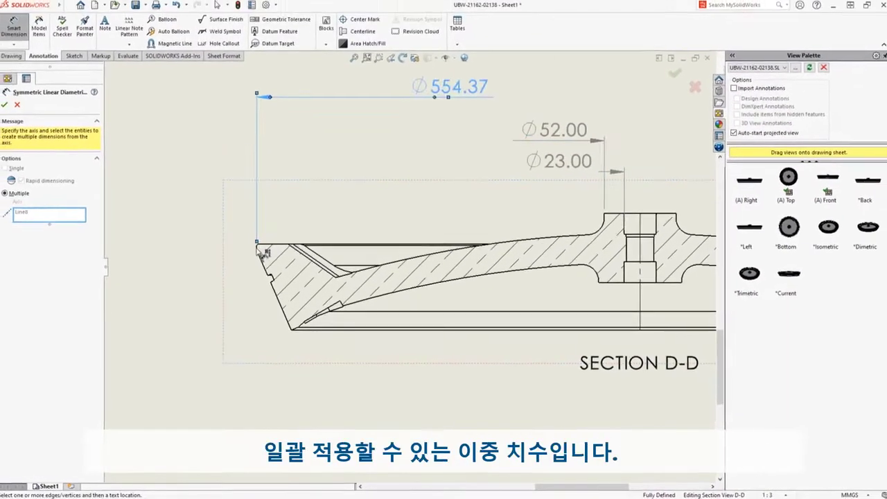
left_click(289, 244)
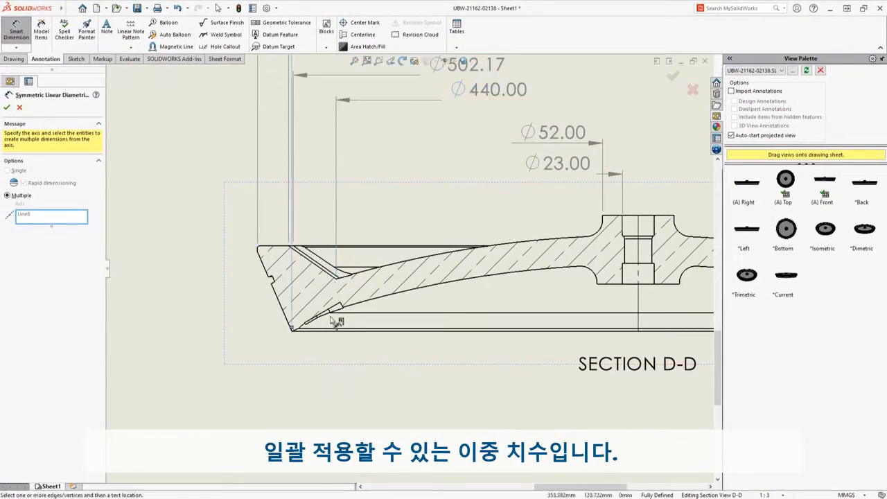
scroll(409, 267, "up", 3)
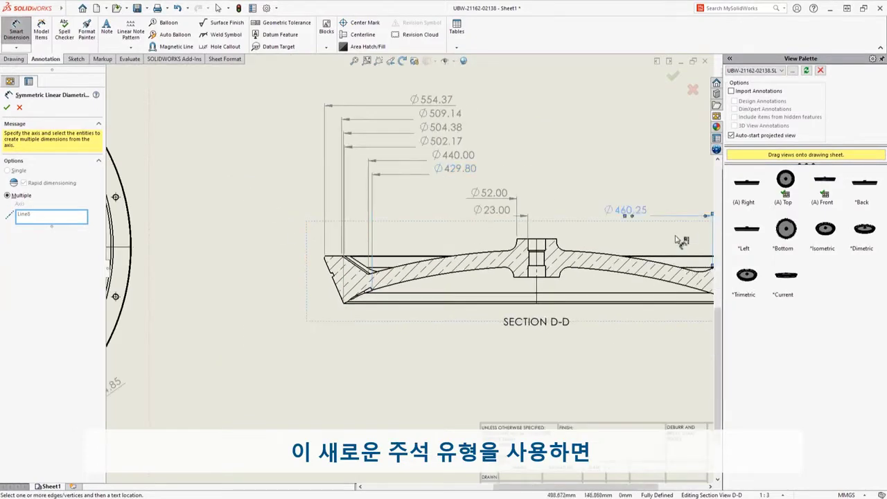
left_click(682, 239)
End dimensioning and confirm the ⌀460.25 dimension's properties to finish Section D-D.
middle_click_drag(682, 240, 490, 287)
key("Escape")
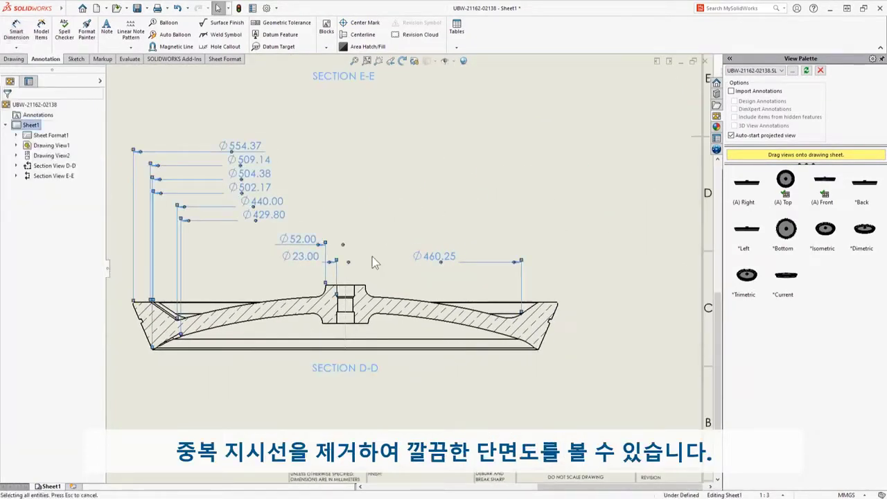
left_click(415, 257)
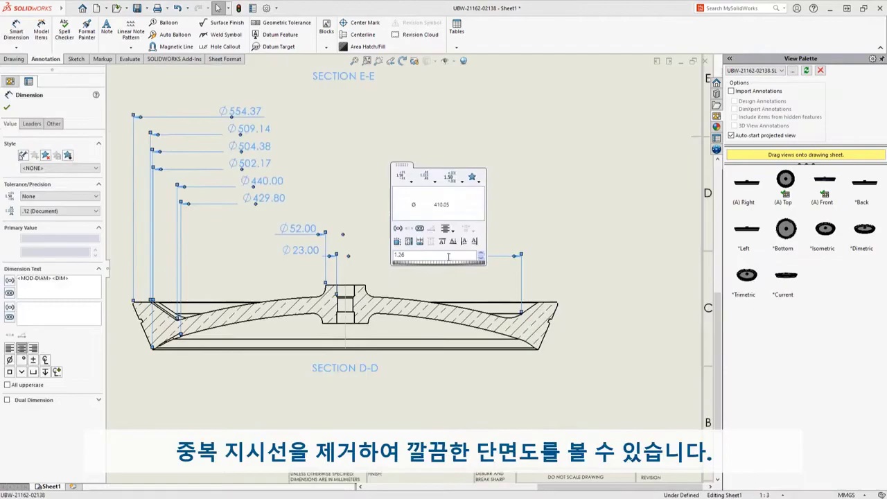
left_click(568, 228)
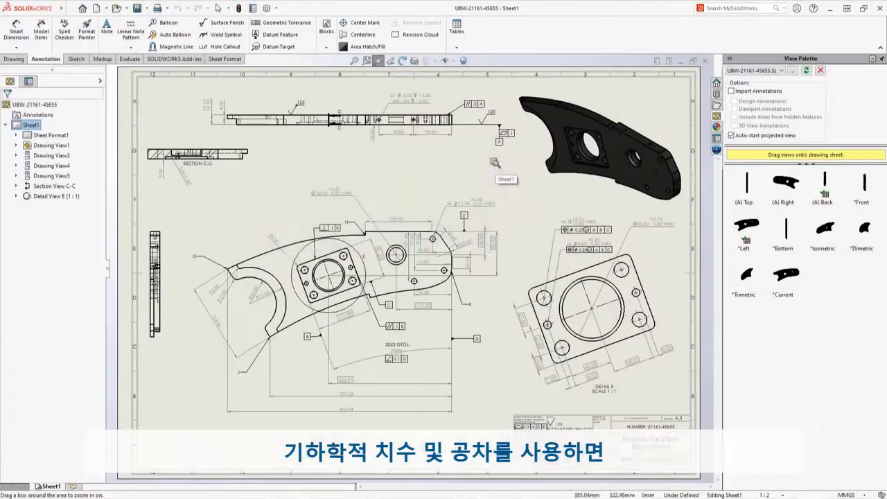
Attach a geometric tolerance frame to the ⌀30.00 THRU hole dimension.
left_click_drag(495, 162, 267, 262)
left_click(291, 220)
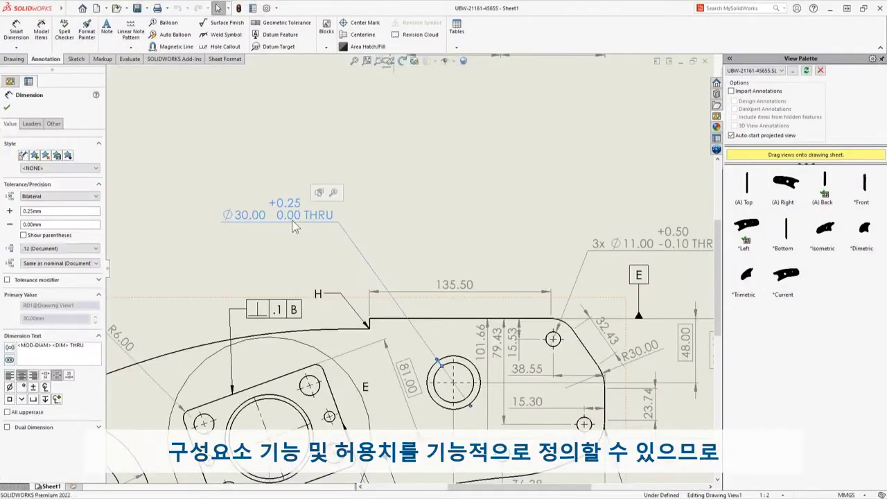
key("s")
left_click(280, 22)
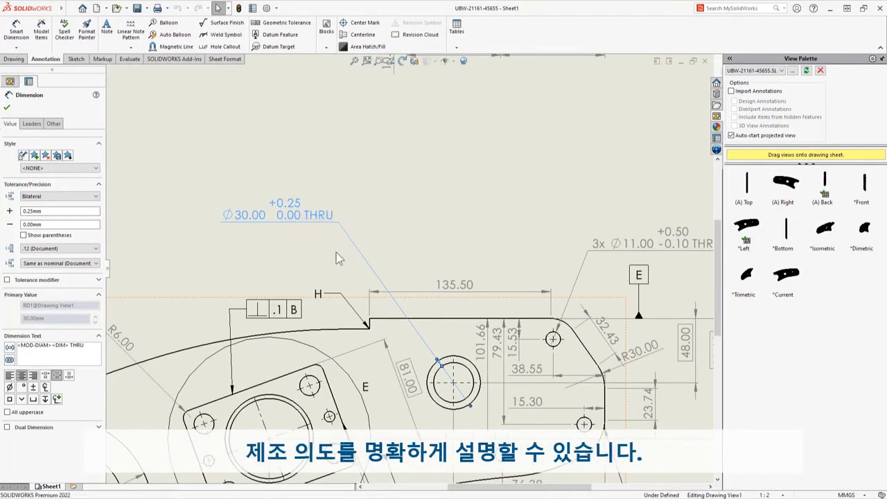
Set the frame to Position ⌀0.25 with MMC, referencing datums A, B and C.
left_click(276, 291)
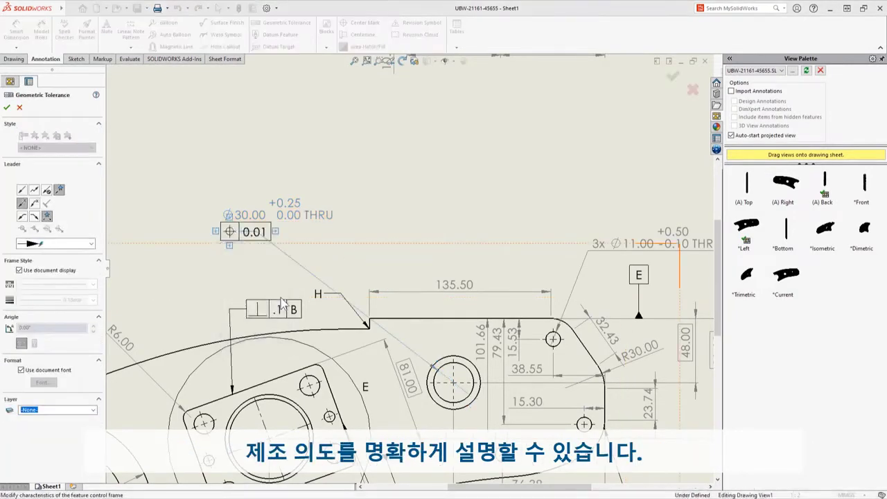
type("0.25")
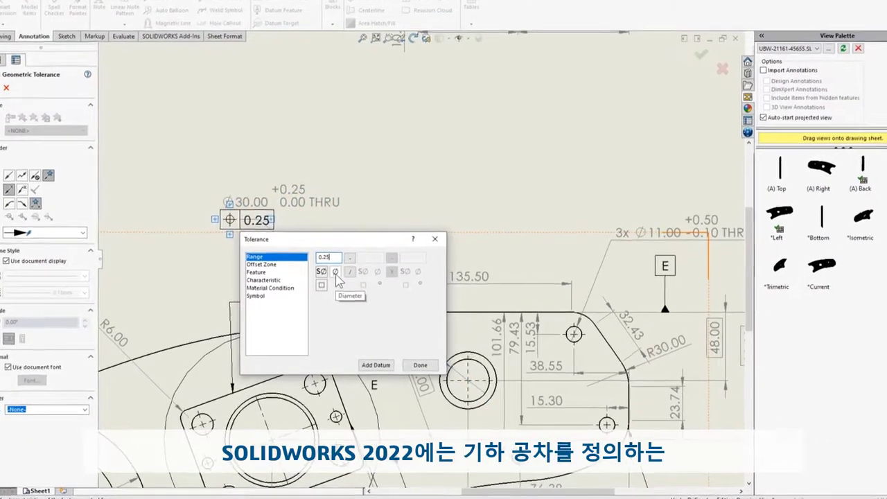
left_click(335, 272)
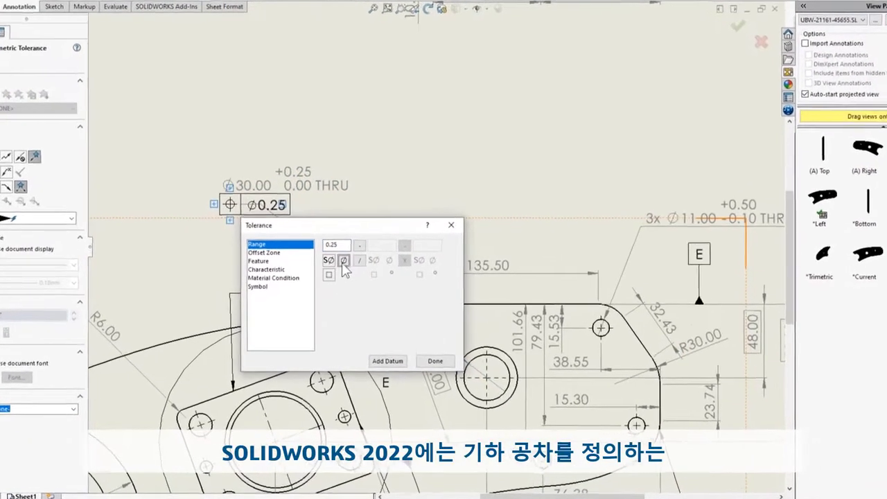
left_click(270, 287)
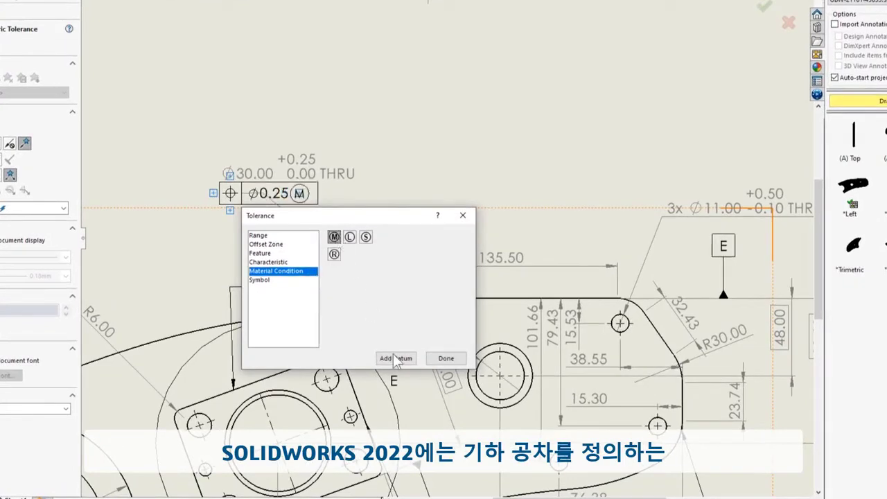
left_click(395, 359)
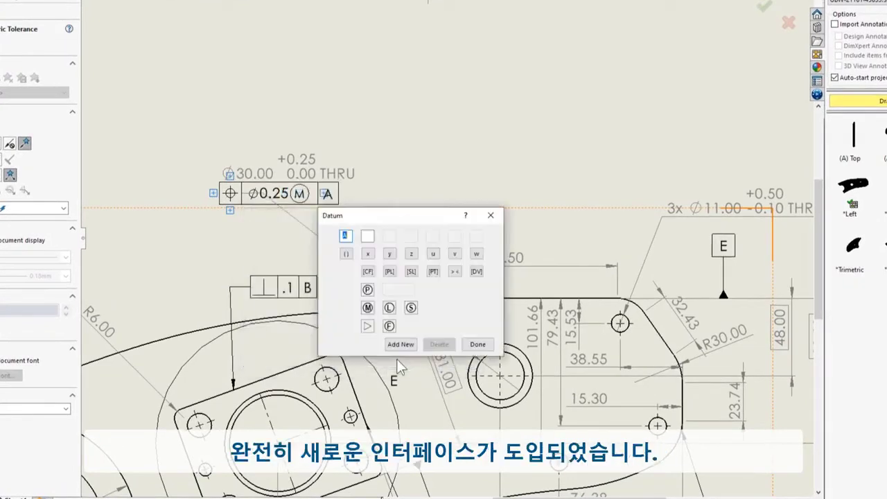
left_click(398, 343)
left_click(418, 344)
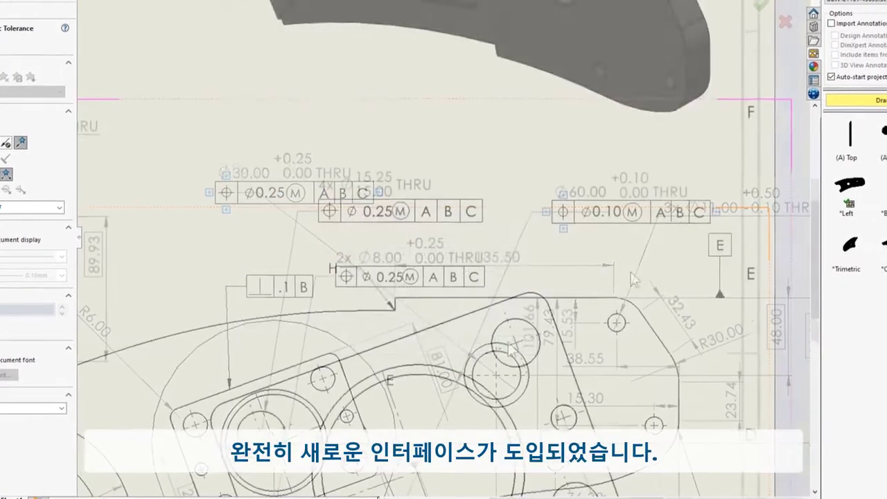
left_click(485, 208)
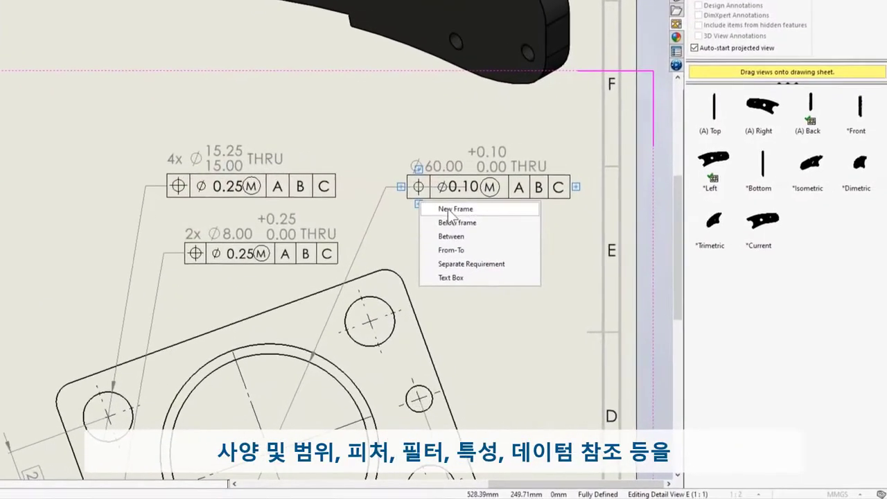
Add a cylindricity row of 0.1 with an S0.25 x 150 feature filter under the ⌀60.00 hole's frame.
left_click(447, 209)
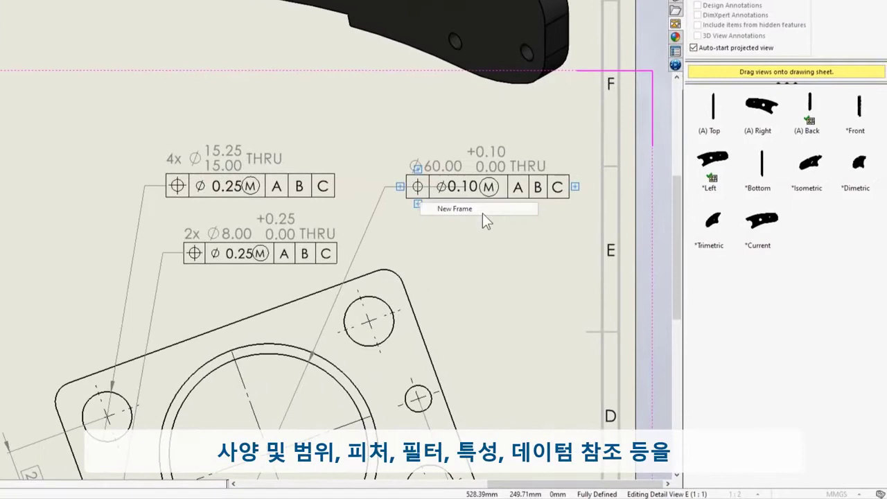
left_click(480, 250)
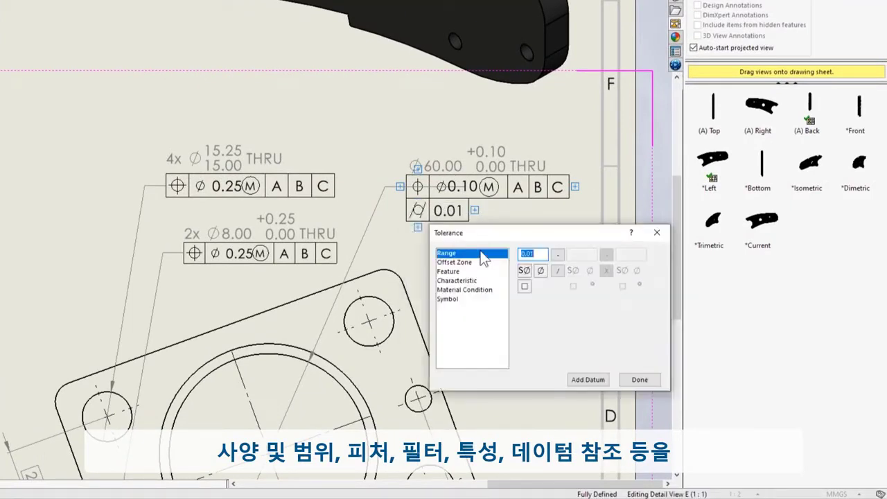
left_click(450, 263)
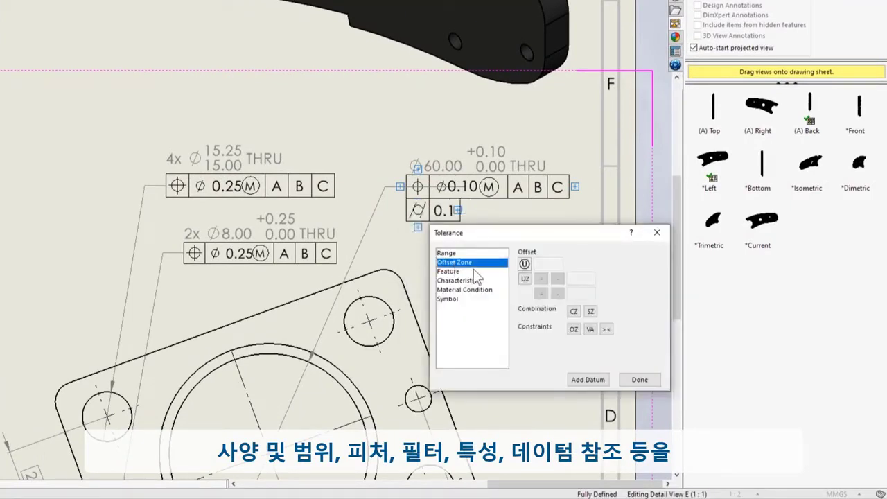
left_click(485, 271)
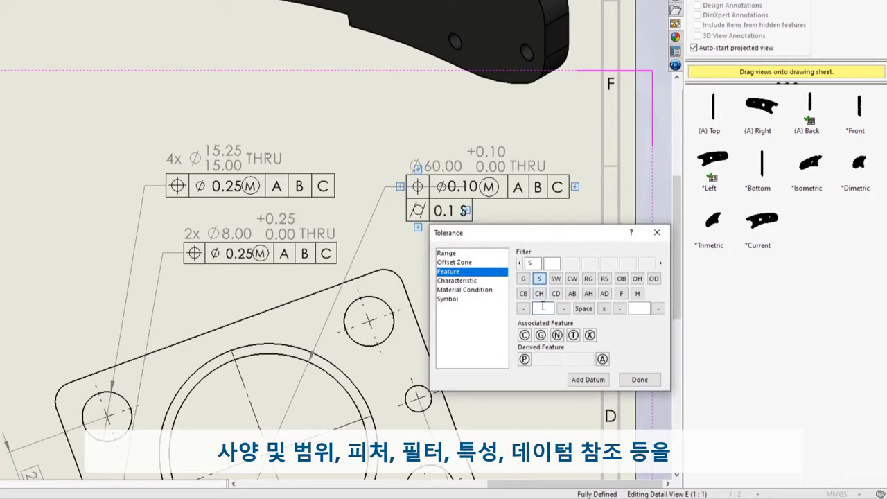
type("0.25")
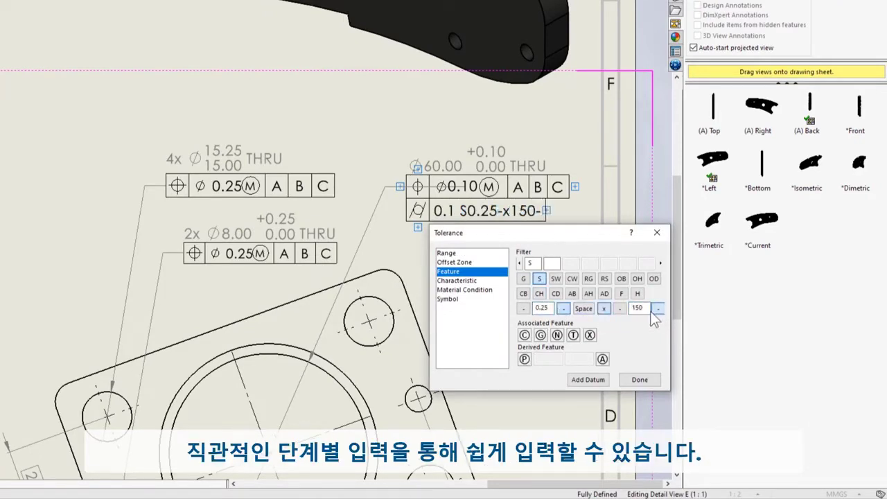
left_click(485, 281)
End the 0.25 CZ B C frame with a parallelism indicator referencing datum D.
left_click(525, 264)
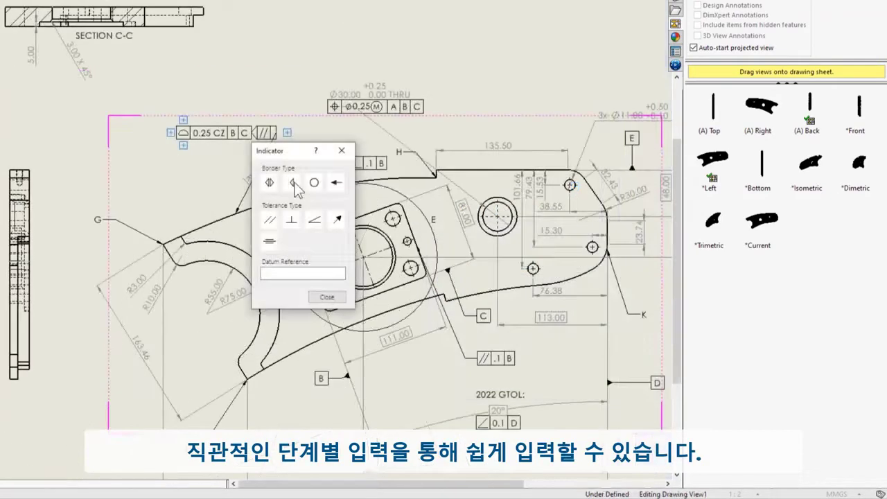
left_click(292, 220)
key("Return")
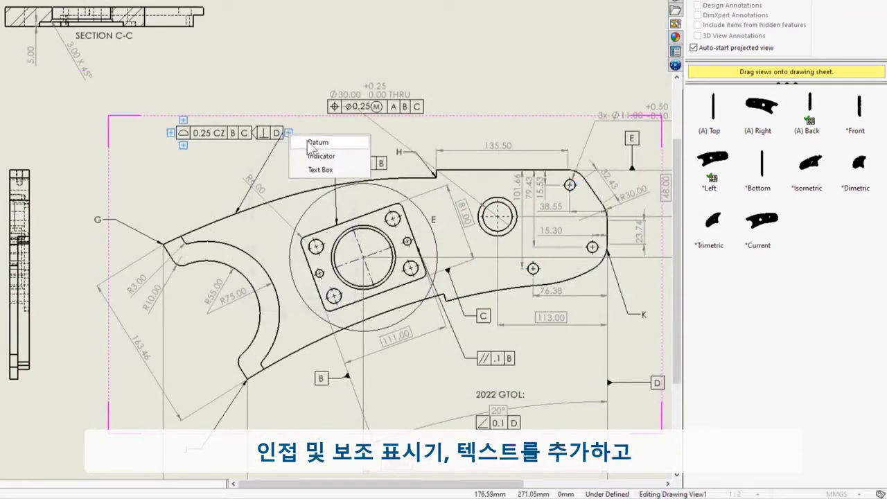
left_click(321, 156)
left_click(302, 221)
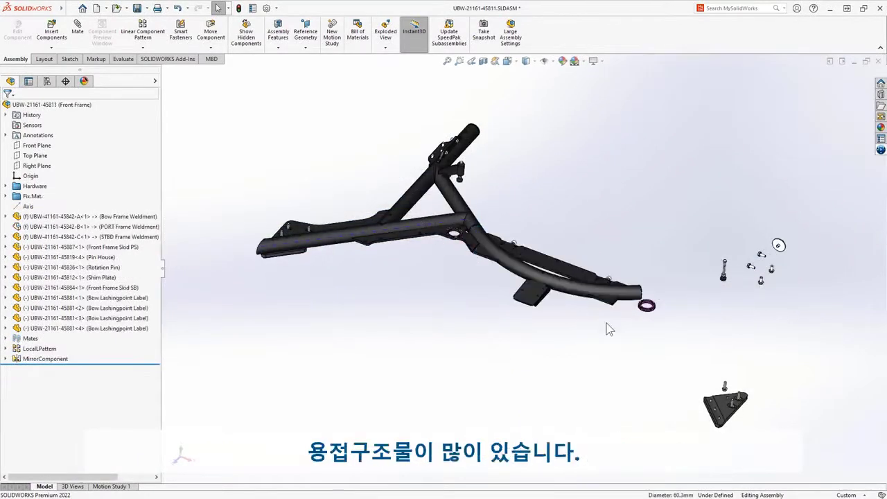
Select the right-side frame member and the curved bow tube to inspect the weldments.
left_click(680, 367)
left_click(578, 291)
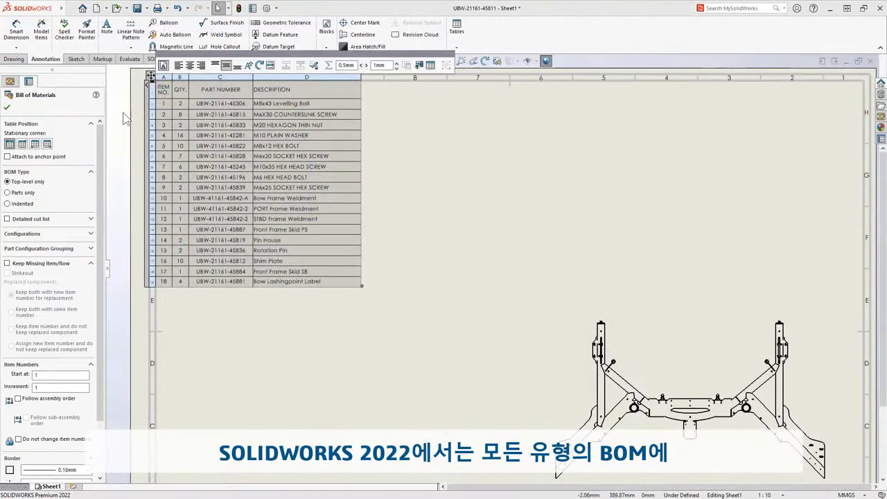
Switch the BOM to a detailed cut list and add a LENGTH column on the right.
left_click(50, 219)
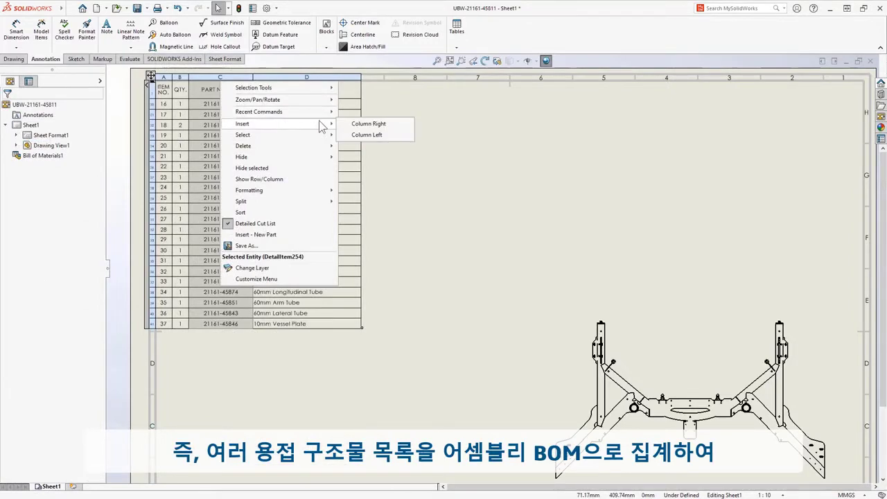
left_click(402, 125)
left_click(323, 66)
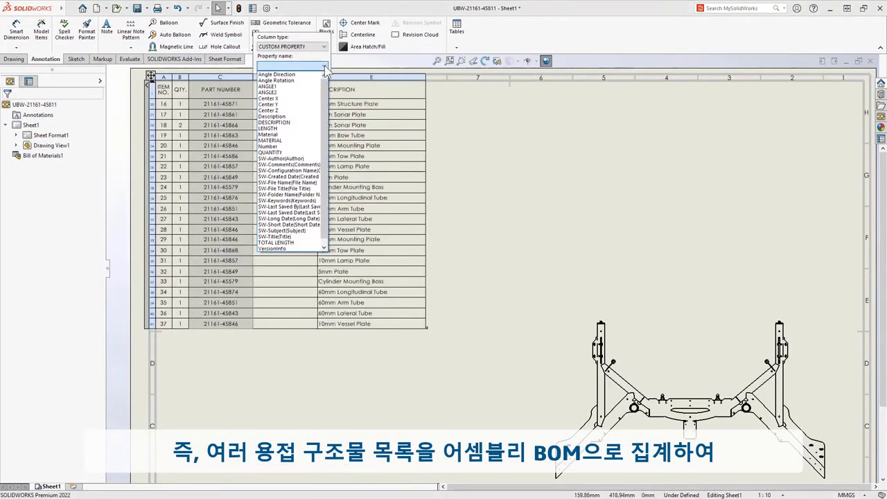
left_click(271, 128)
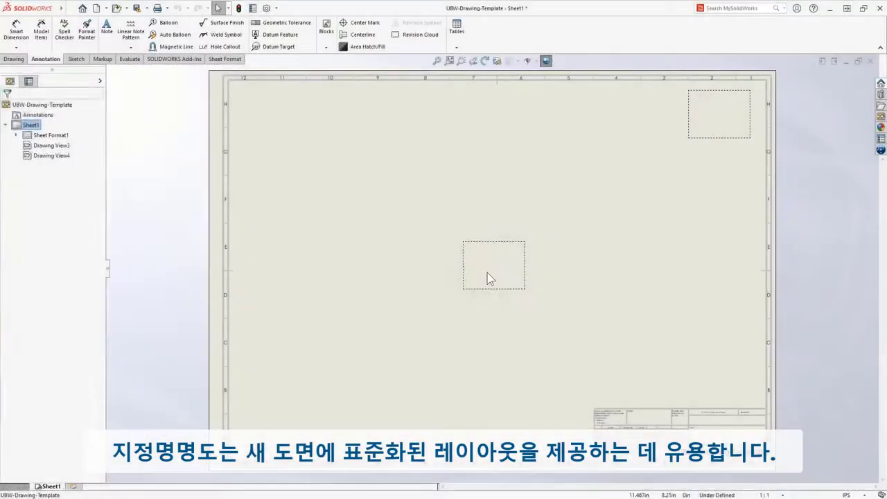
Set Drawing View4 to a flat pattern view with bend lines shown.
left_click(487, 273)
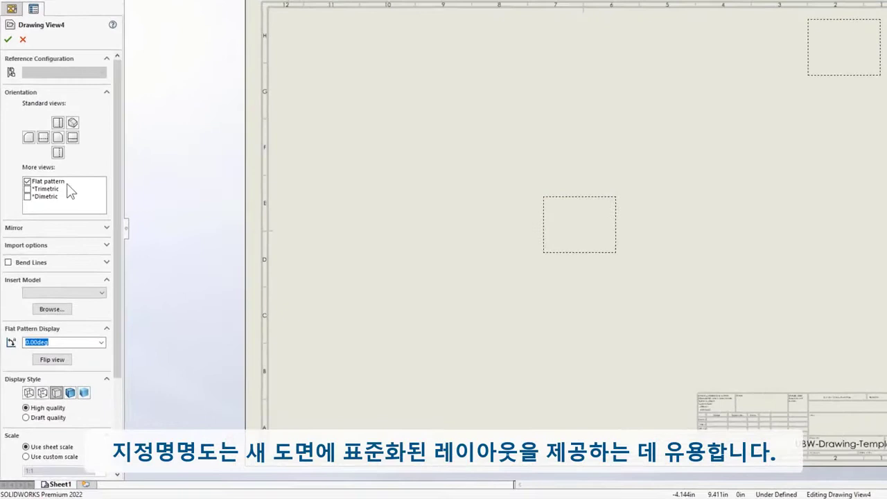
left_click(51, 229)
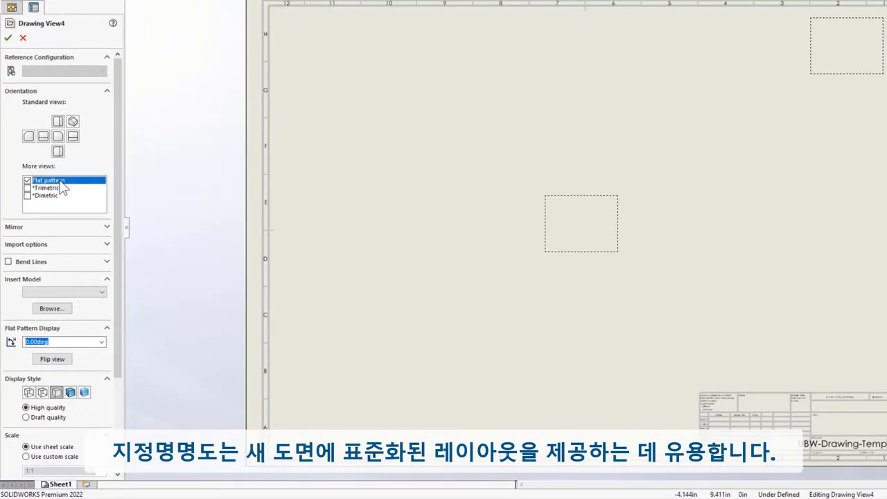
left_click(9, 262)
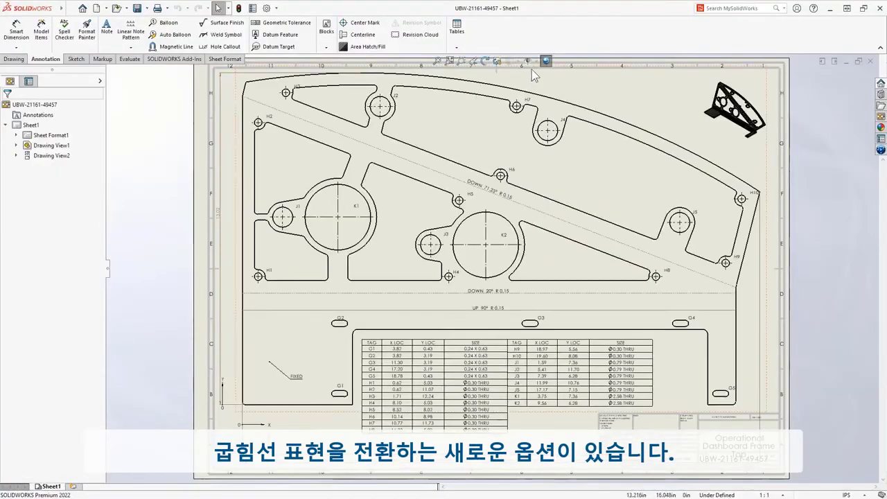
Turn off View Bend Lines in the Hide/Show Items flyout, keeping the bend notes.
left_click(534, 62)
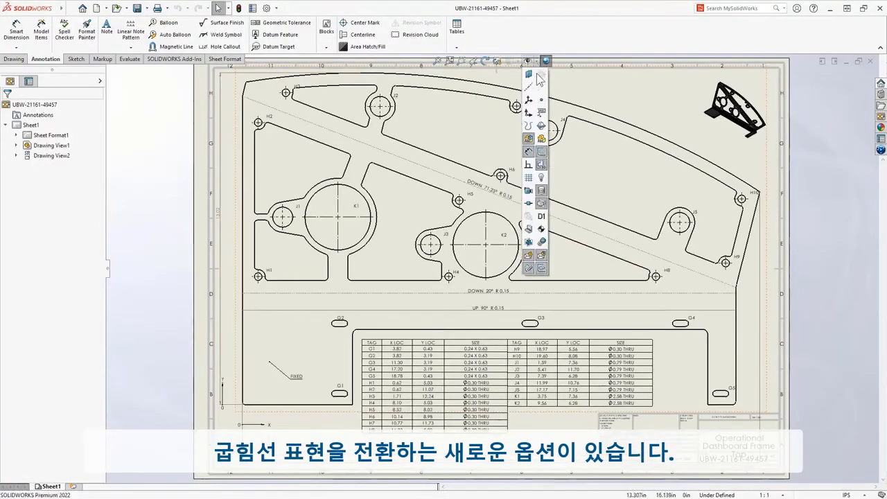
left_click(542, 269)
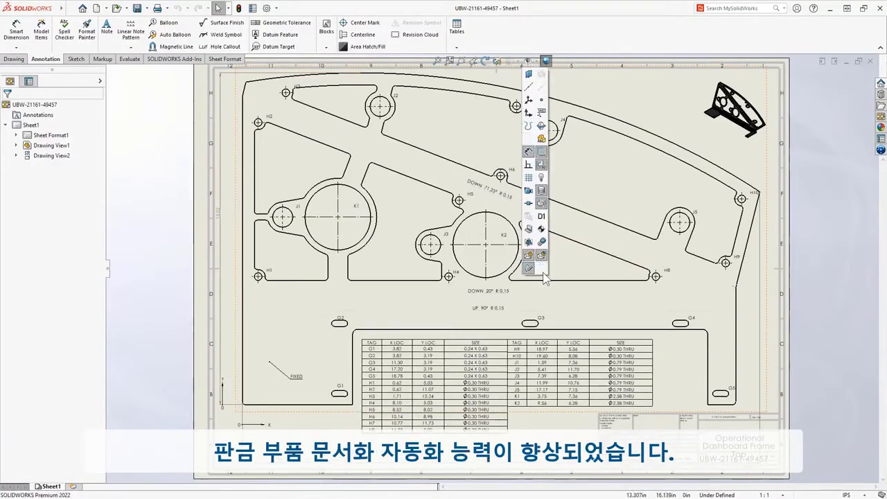